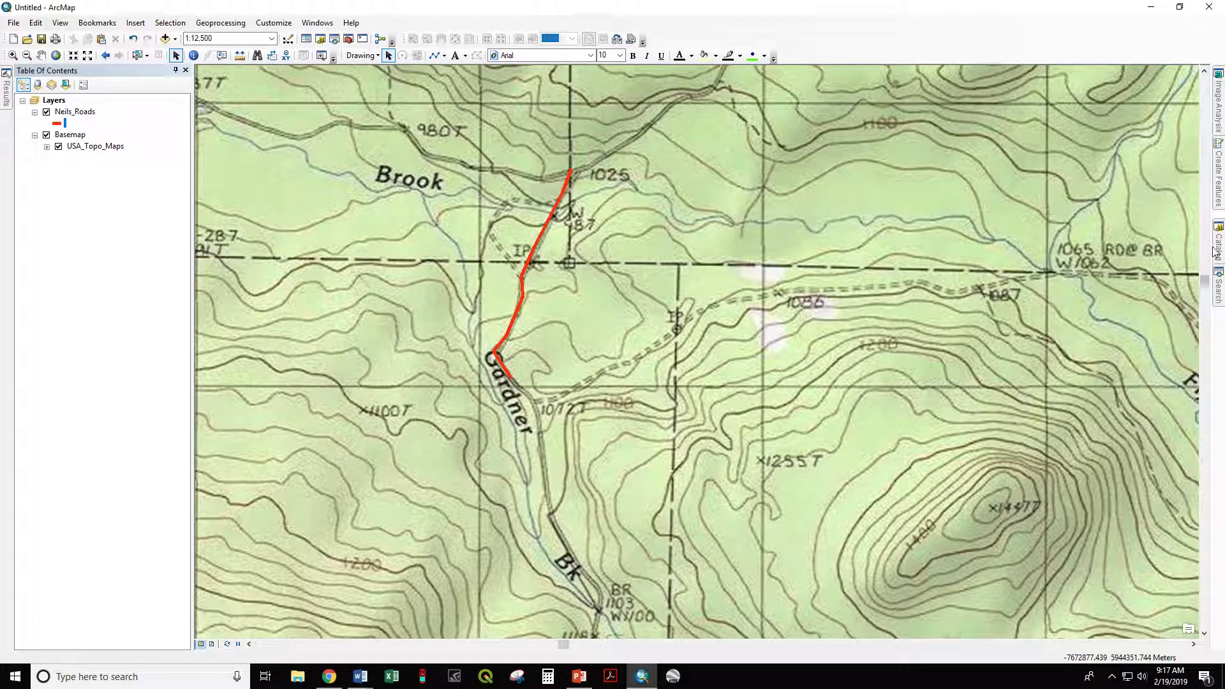
Open the Item Description metadata for Neils_Roads.shp from the Catalog window.
mouse_move(1220, 251)
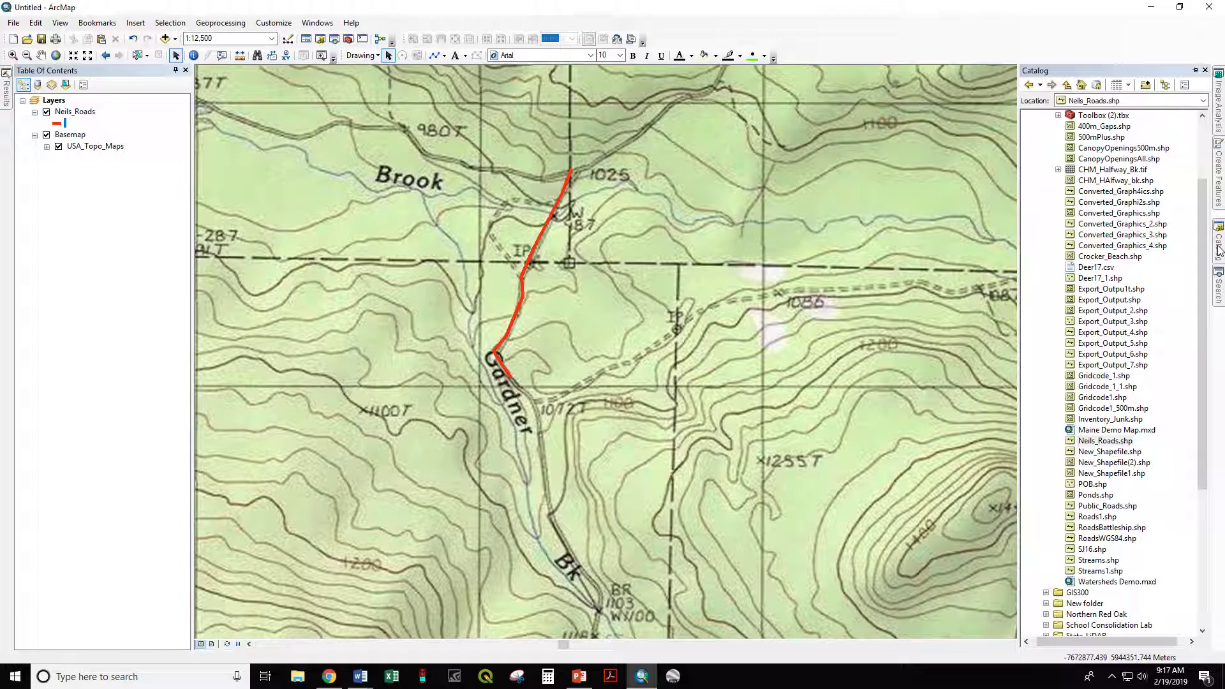
click(1094, 442)
right_click(1094, 442)
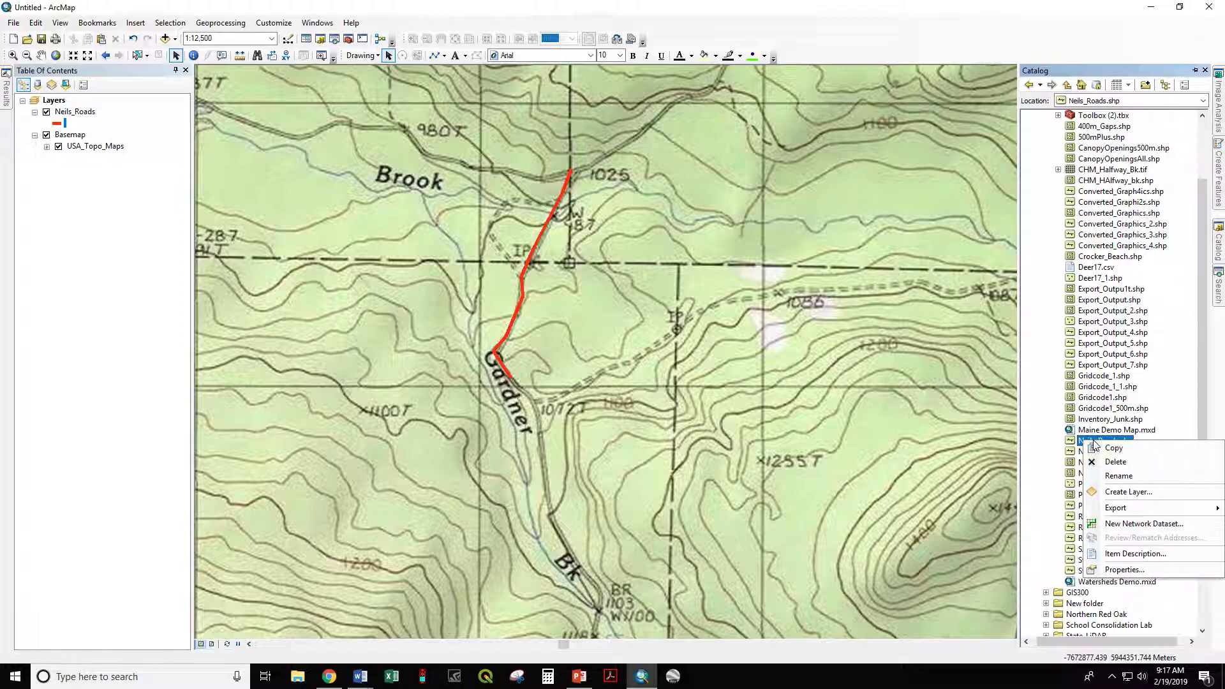
click(1135, 554)
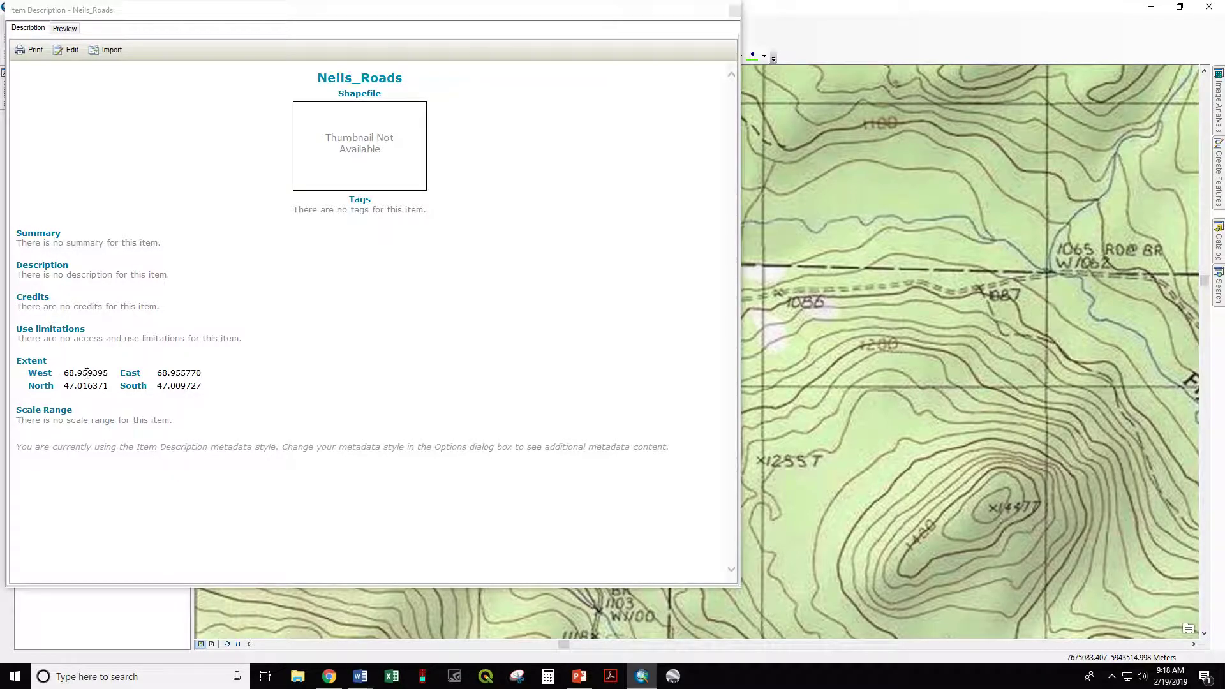
Switch the metadata to edit mode and add the tags 'Roads Class Example'.
click(60, 53)
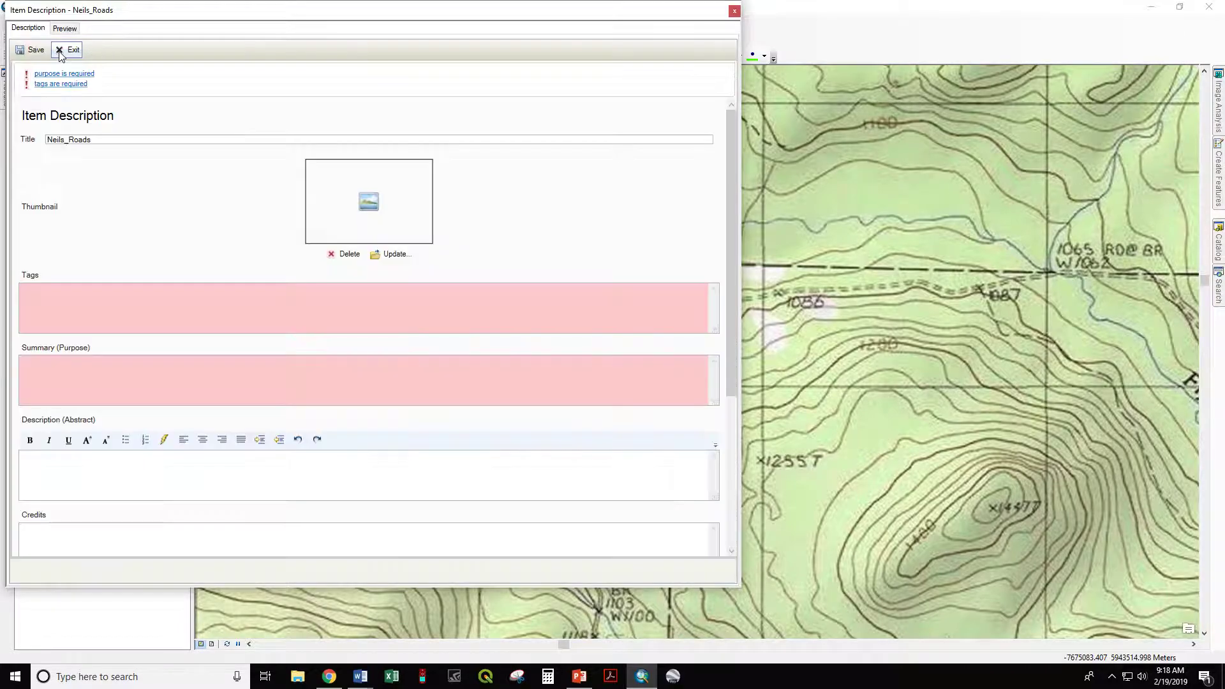
click(186, 324)
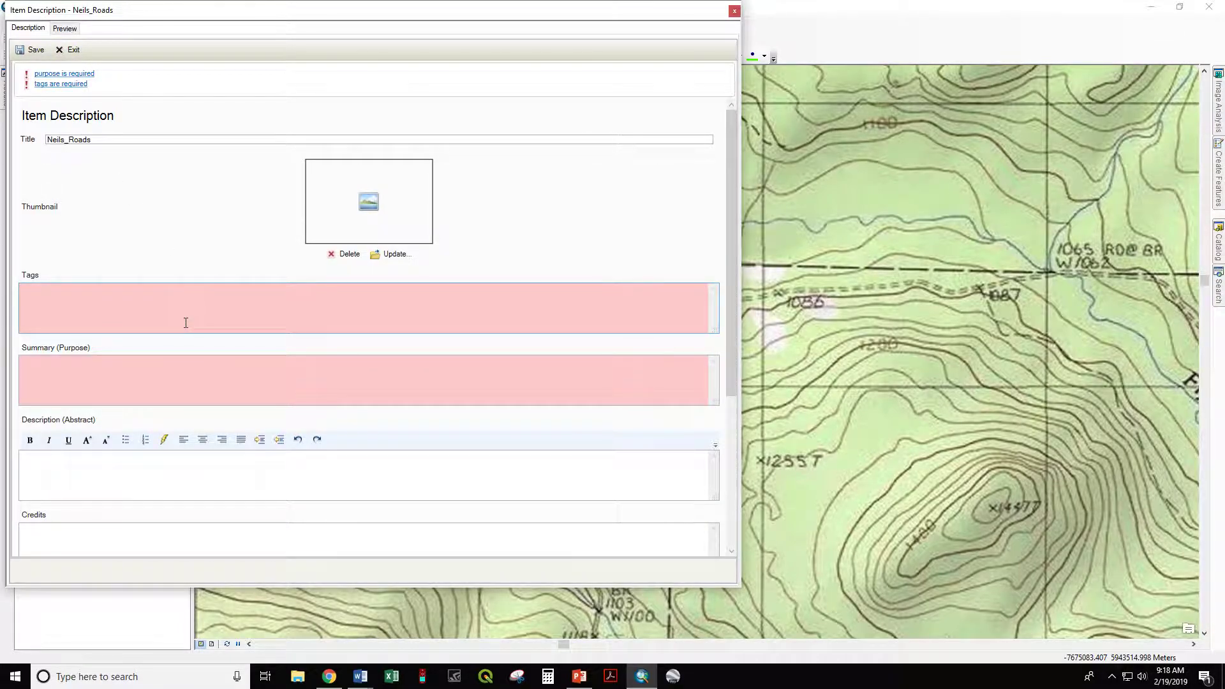
text(Roads Class Example)
key(Tab)
Enter the summary 'Example of metadata' and begin a description naming the layer's creator.
text(E)
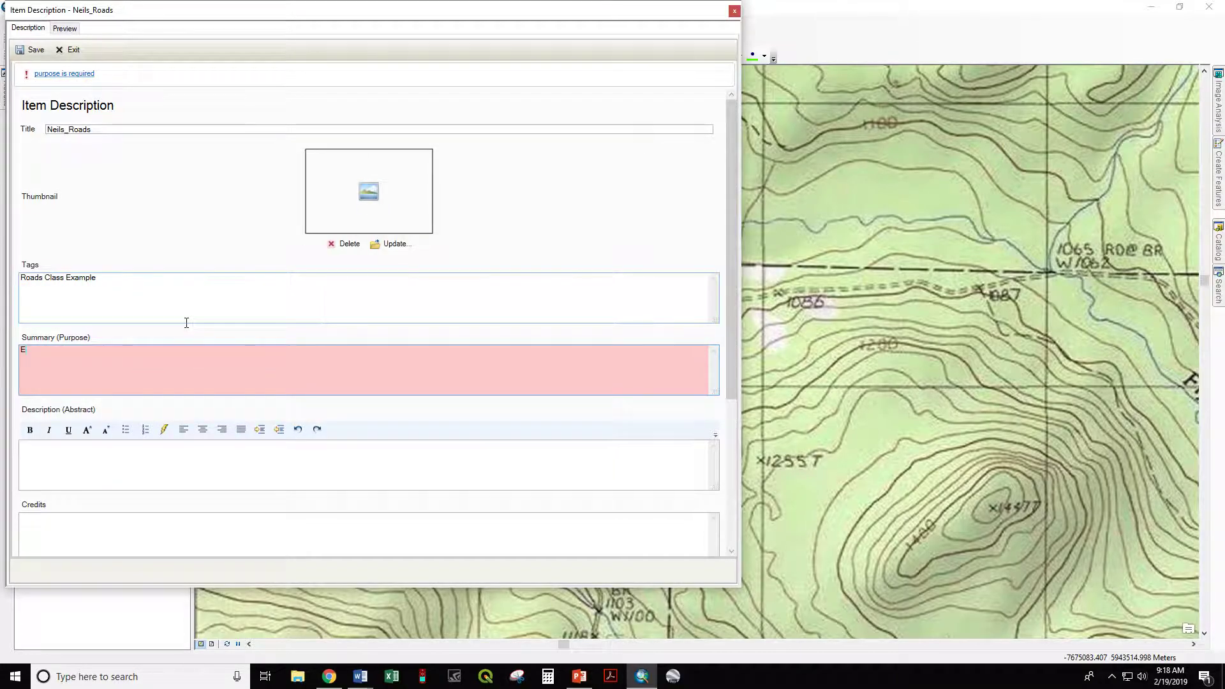
text(xample of metadata)
key(Tab)
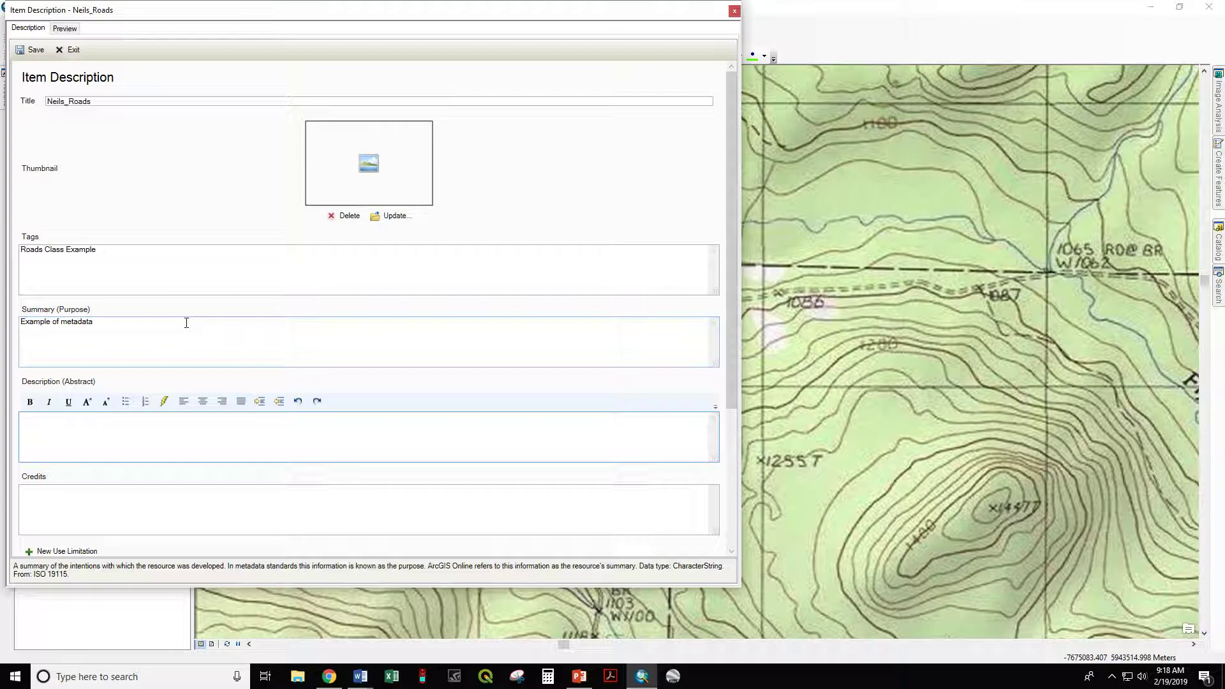
text(Roads layer created by Neil)
Complete the description with February 19, 2019, UMaine Fort Kent, NTS Topo digitizing, and an example-only limitation.
text(, February 19, 2019)
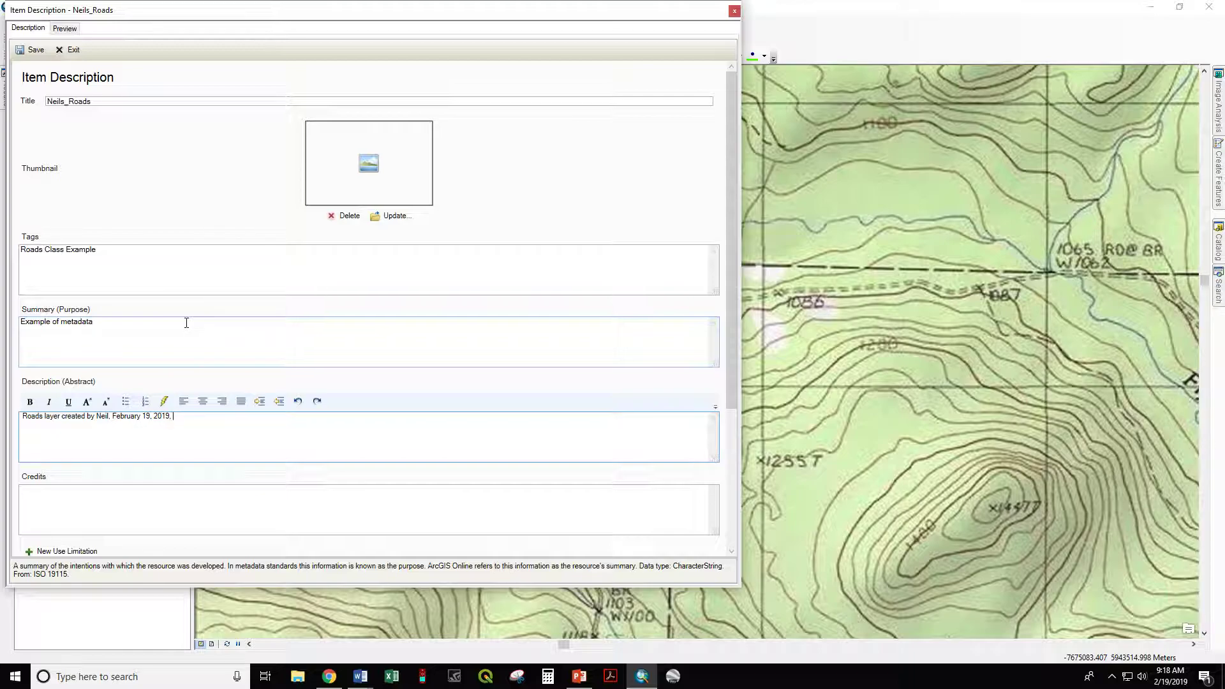
text(, UMaine Fort Kent. )
text(to give an example of metadata editing.)
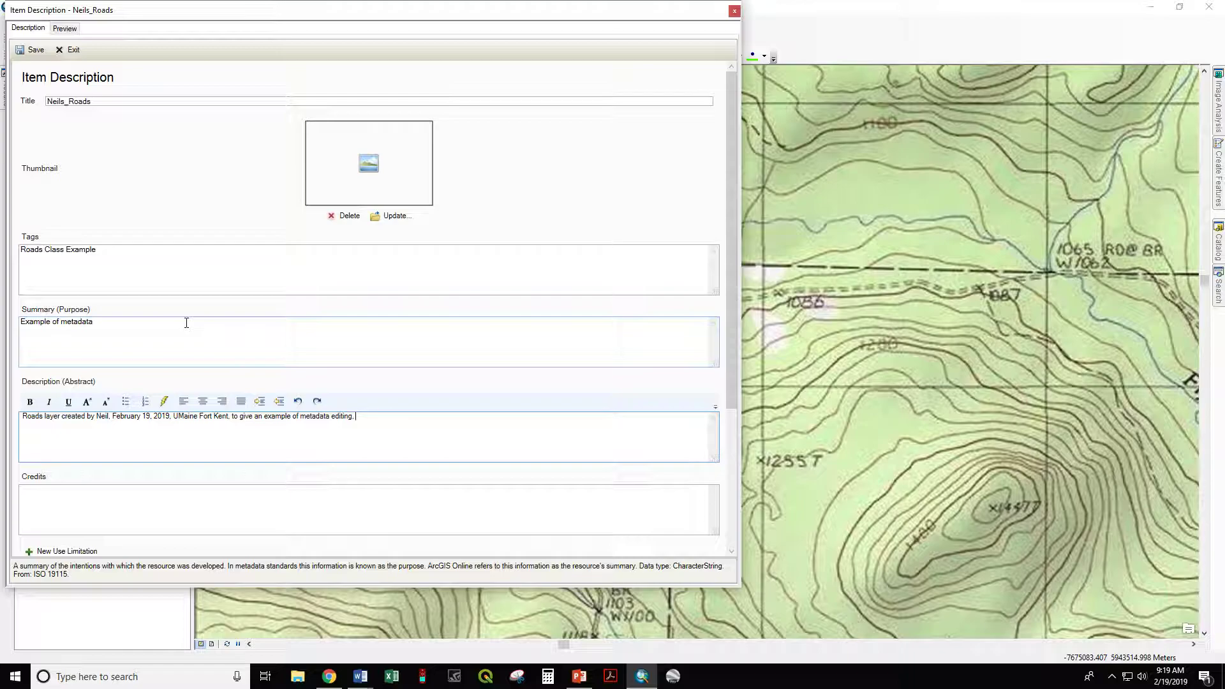
text( by roughly digitizi)
text(ng a roa)
text(d segment shown o)
text(on )
text(n the NTS)
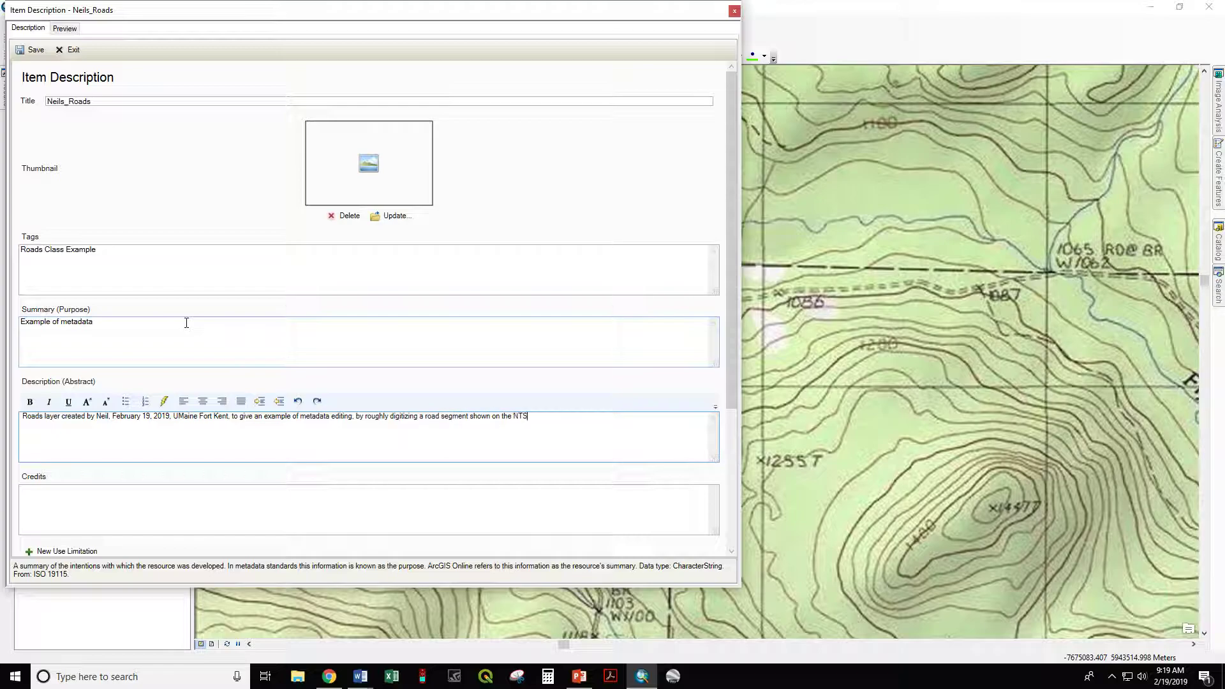
text( Topo map)
text(Limitations: use)
text( this for nothing)
text(. It is)
text( an example only. )
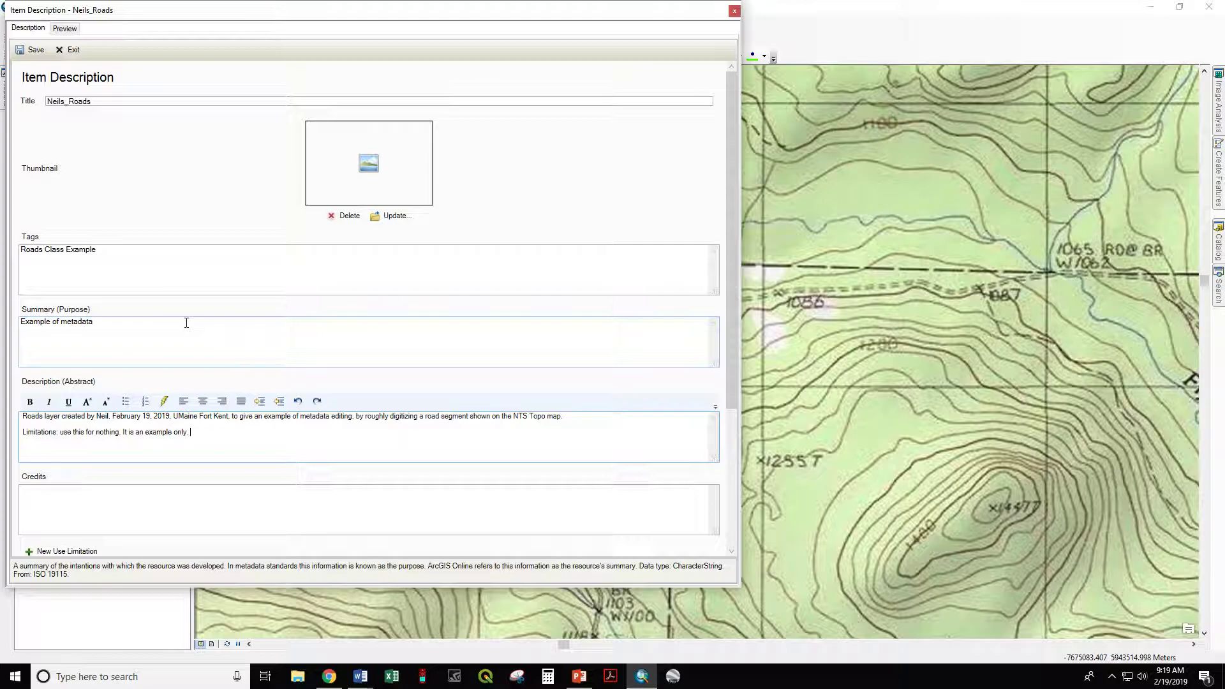
text(No ground truthing or practical value beyond this example.)
Set the Appropriate Scale Range from County 1:500,000 down to Buildings 1:5,000.
scroll(265, 380, down, 1)
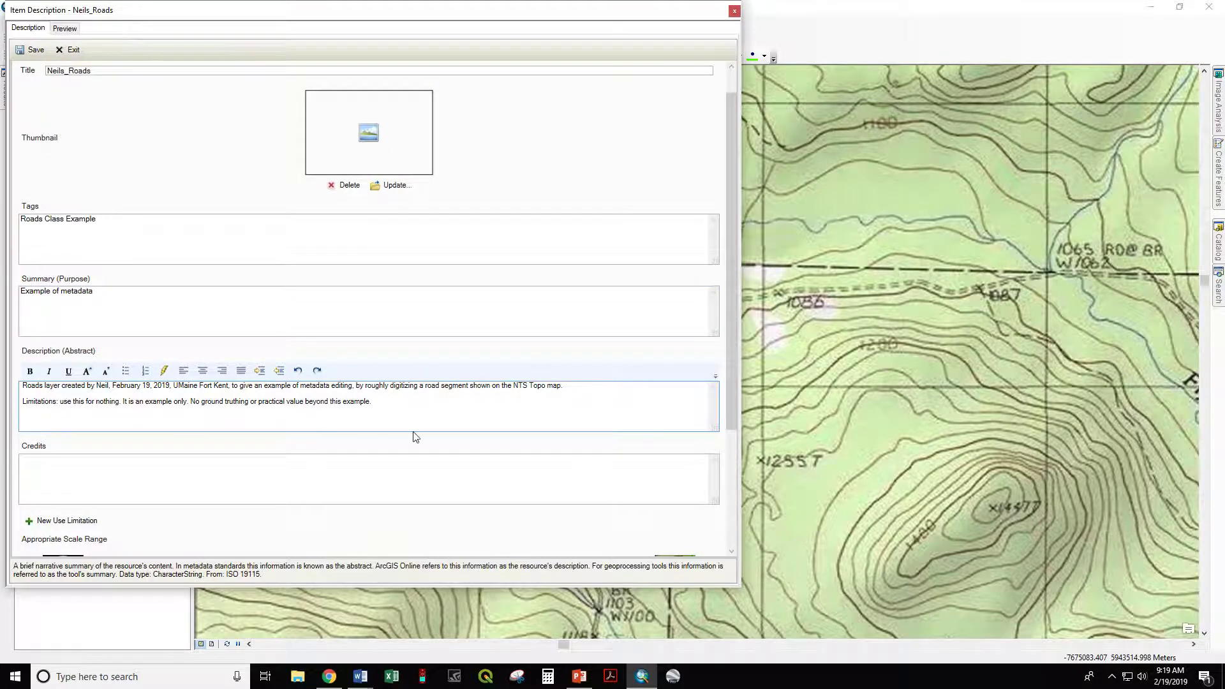
scroll(357, 516, down, 1)
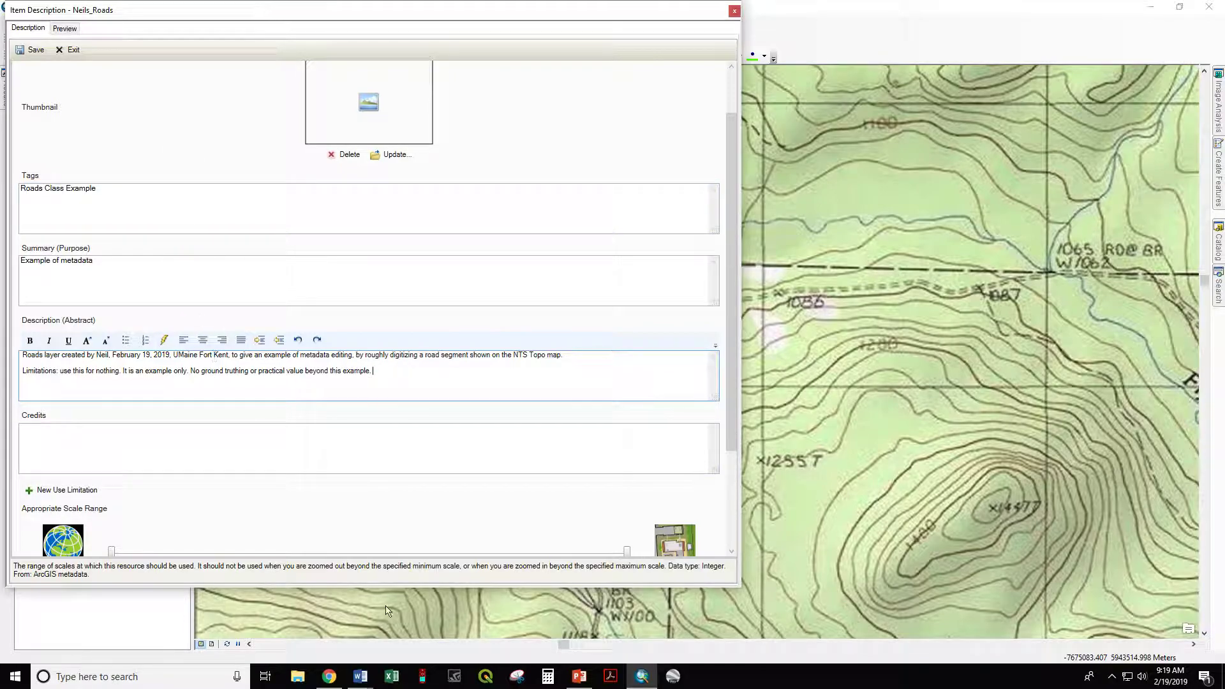
scroll(347, 544, down, 4)
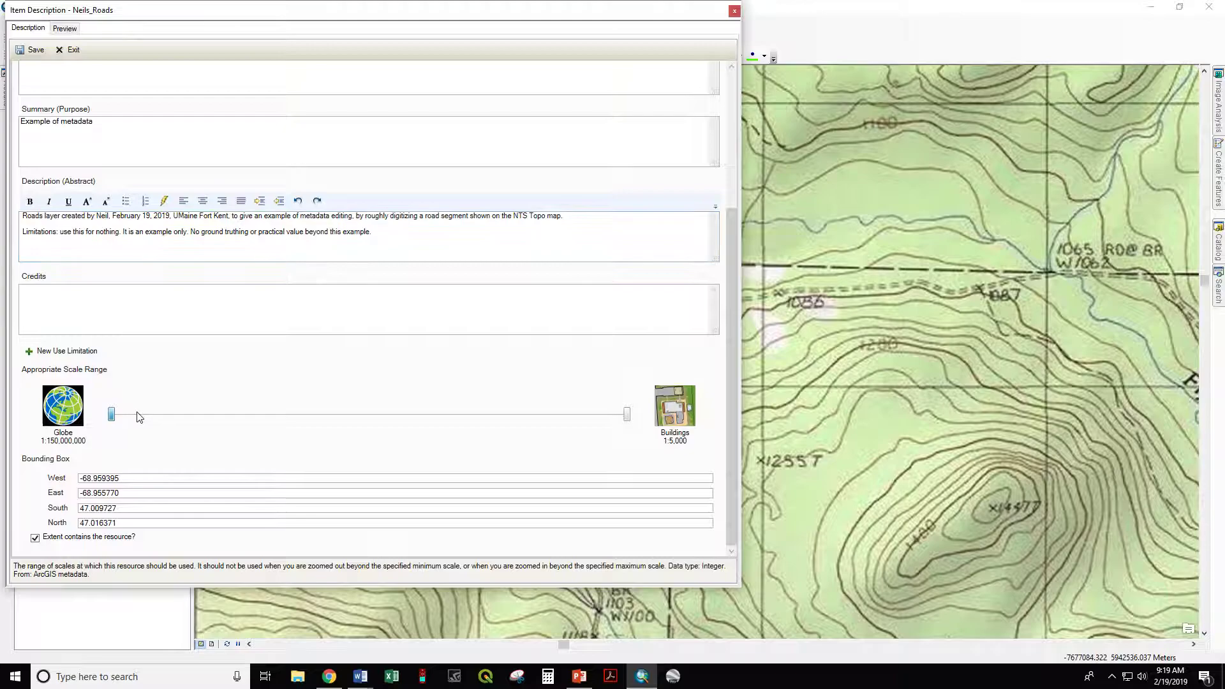
drag(113, 420, 296, 419)
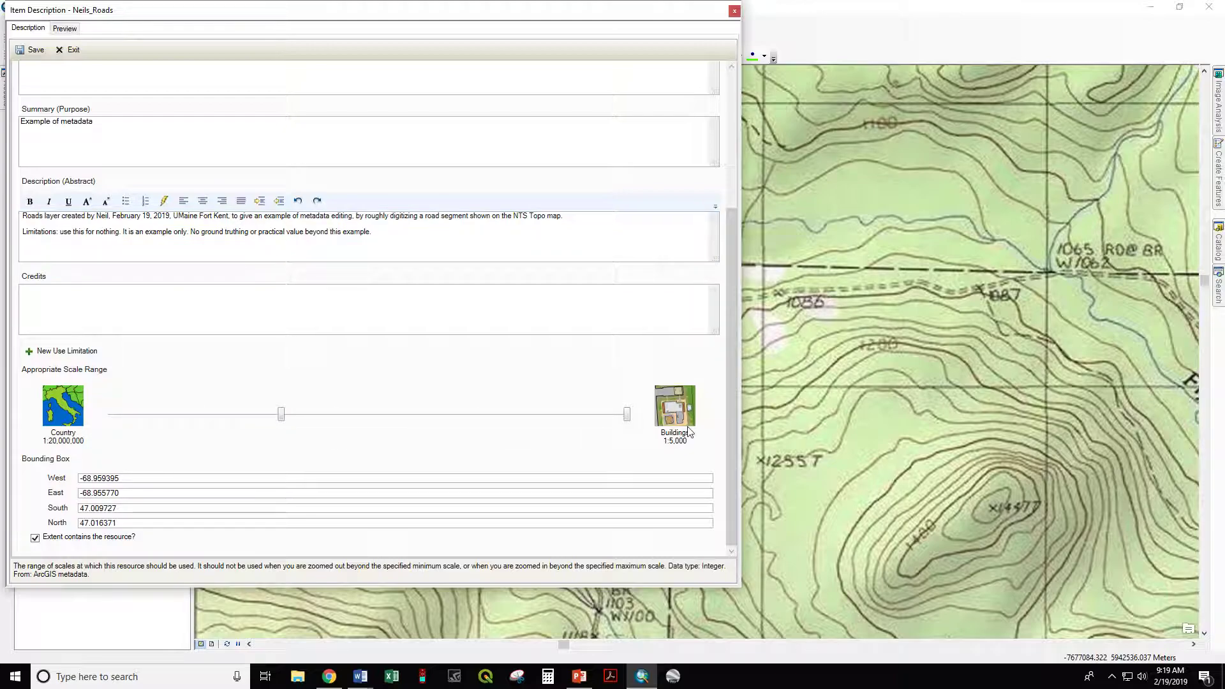
drag(627, 414, 543, 415)
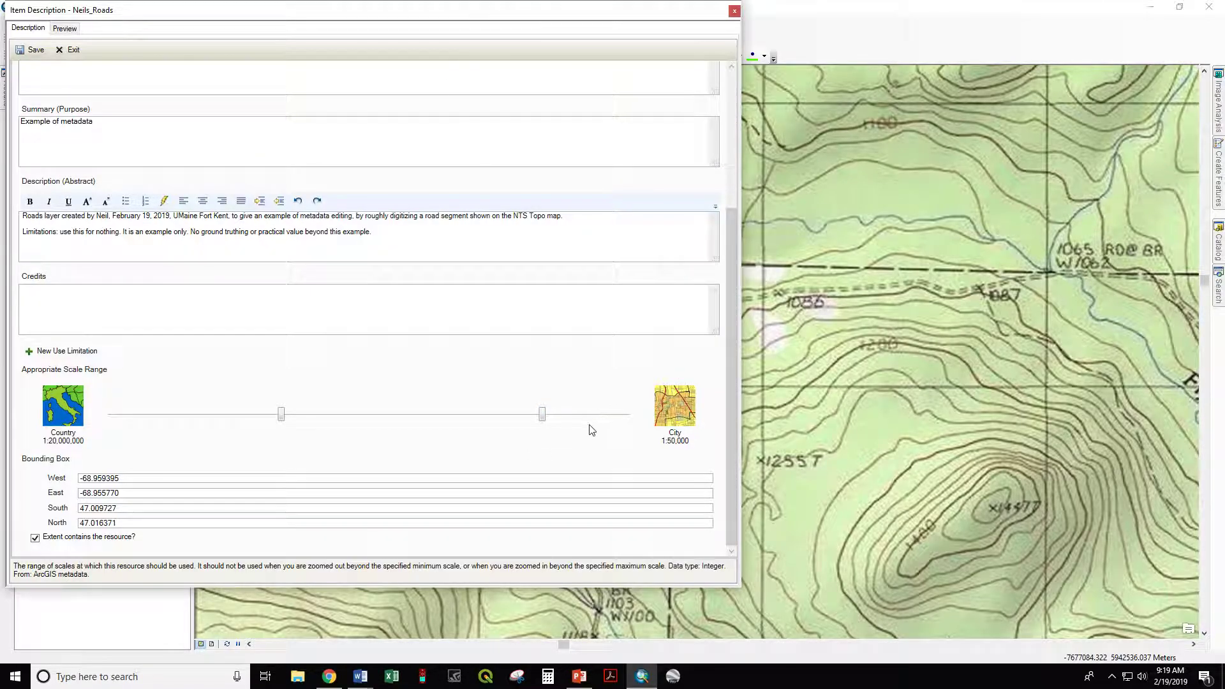
drag(544, 415, 619, 412)
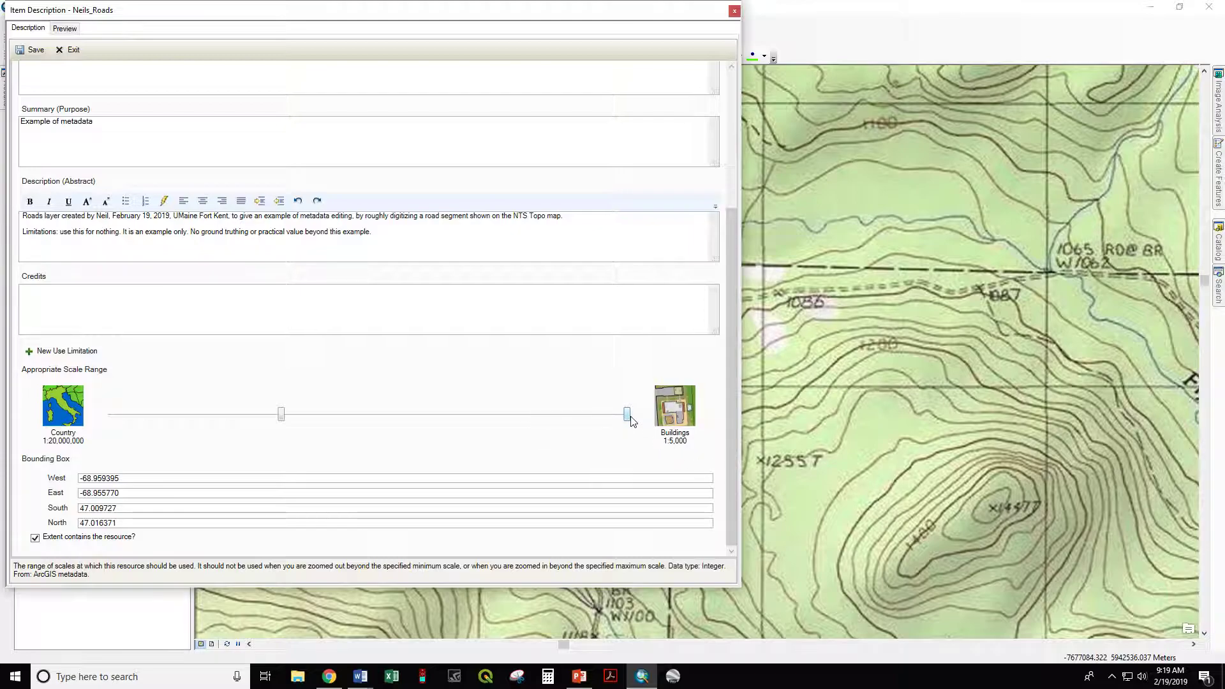
click(597, 426)
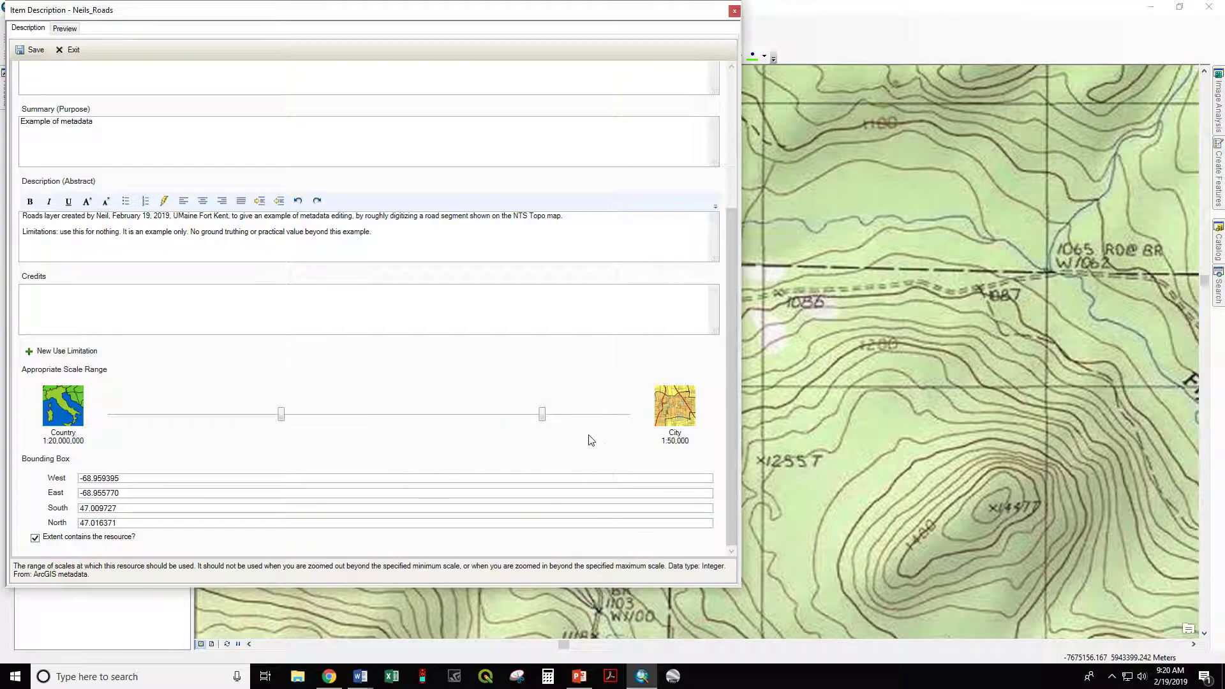
scroll(519, 319, up, 5)
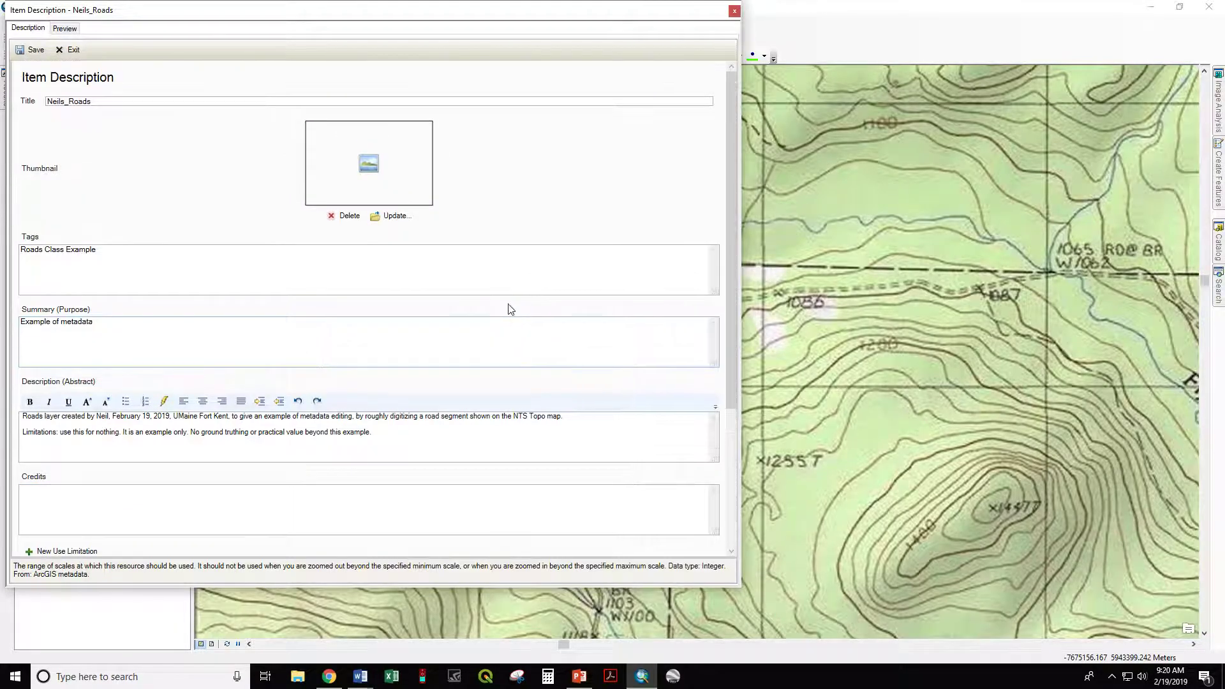
scroll(508, 299, down, 5)
drag(544, 415, 679, 409)
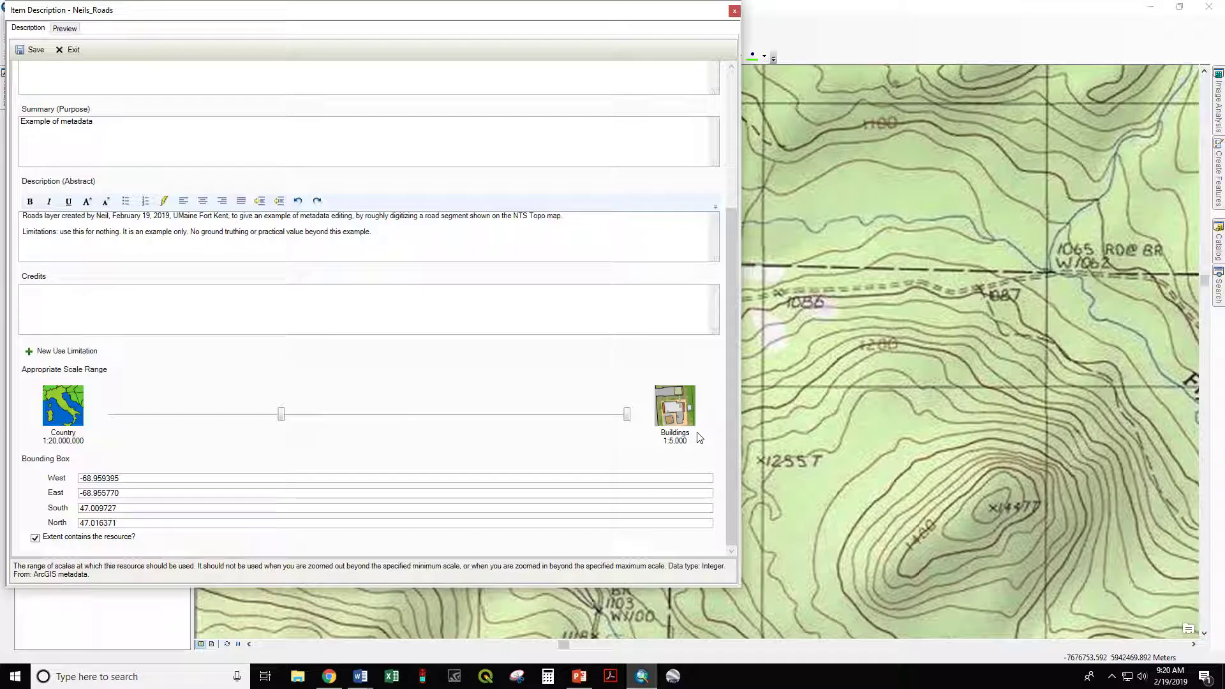
drag(281, 414, 111, 415)
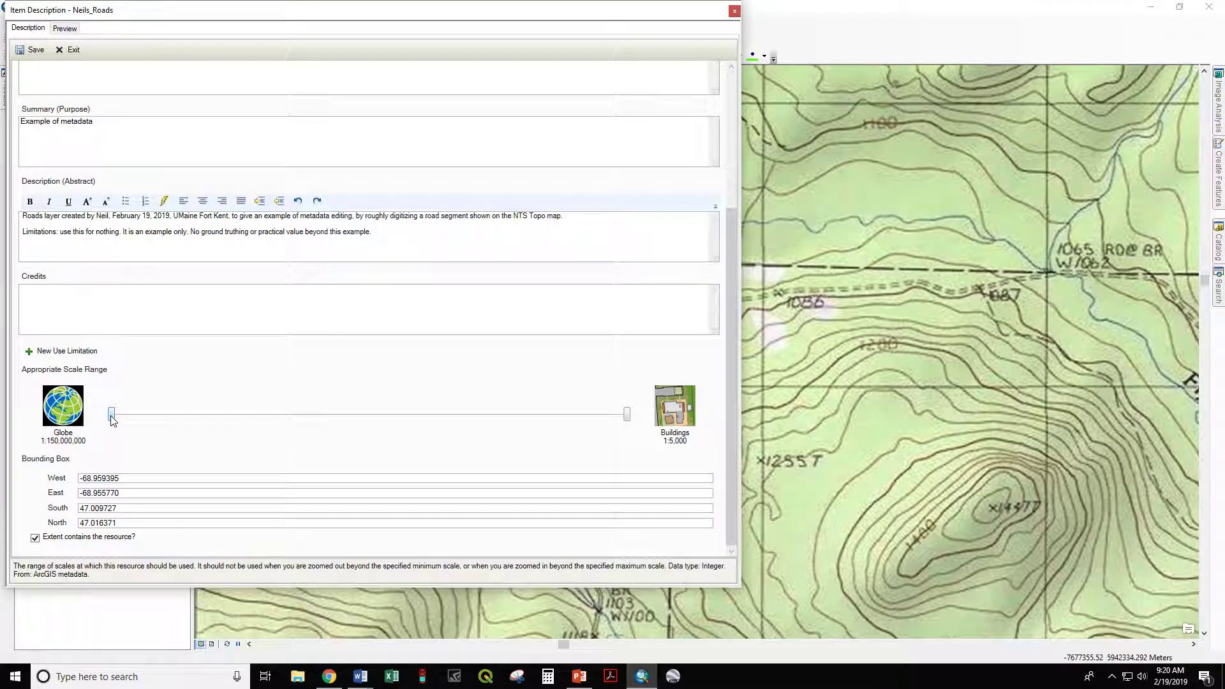
drag(112, 418, 480, 419)
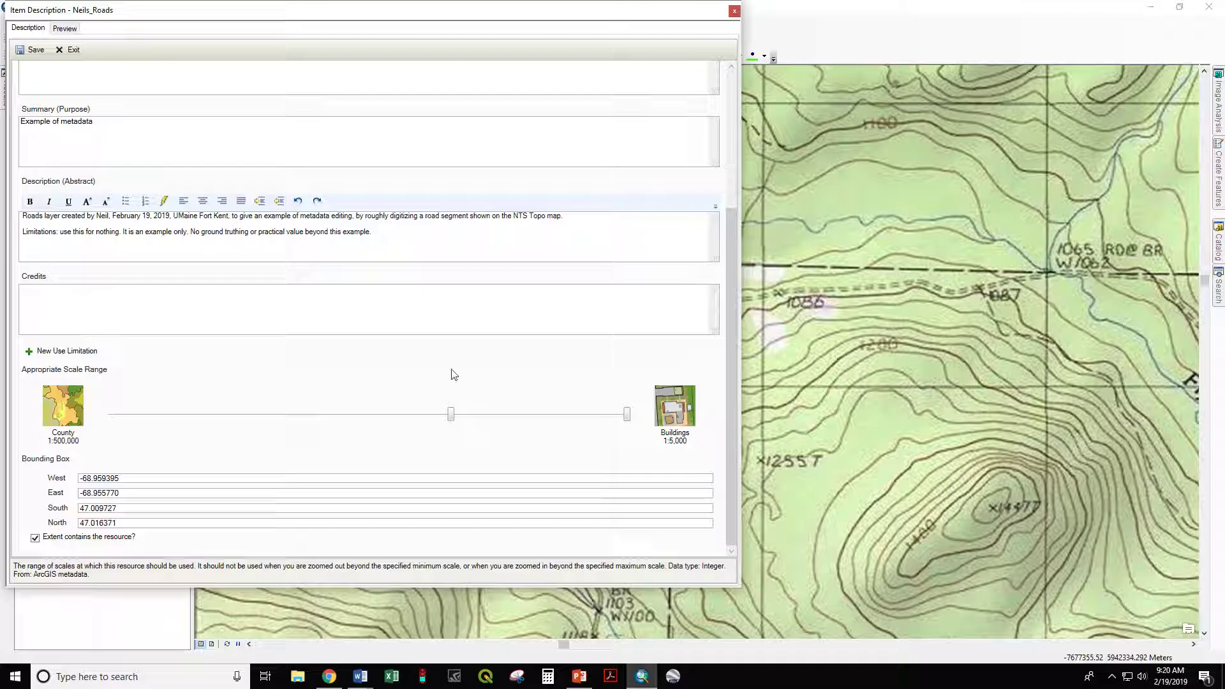
scroll(445, 374, up, 3)
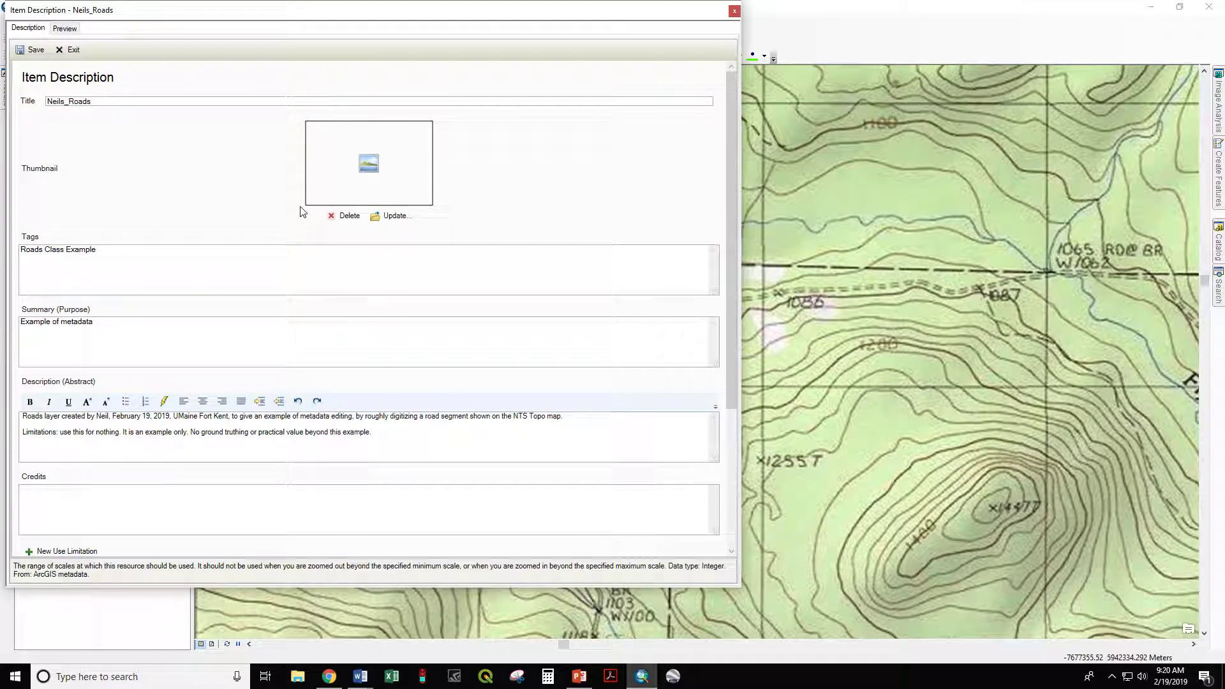
Save the Neils_Roads metadata edits and point out the Summary in the saved description.
click(37, 50)
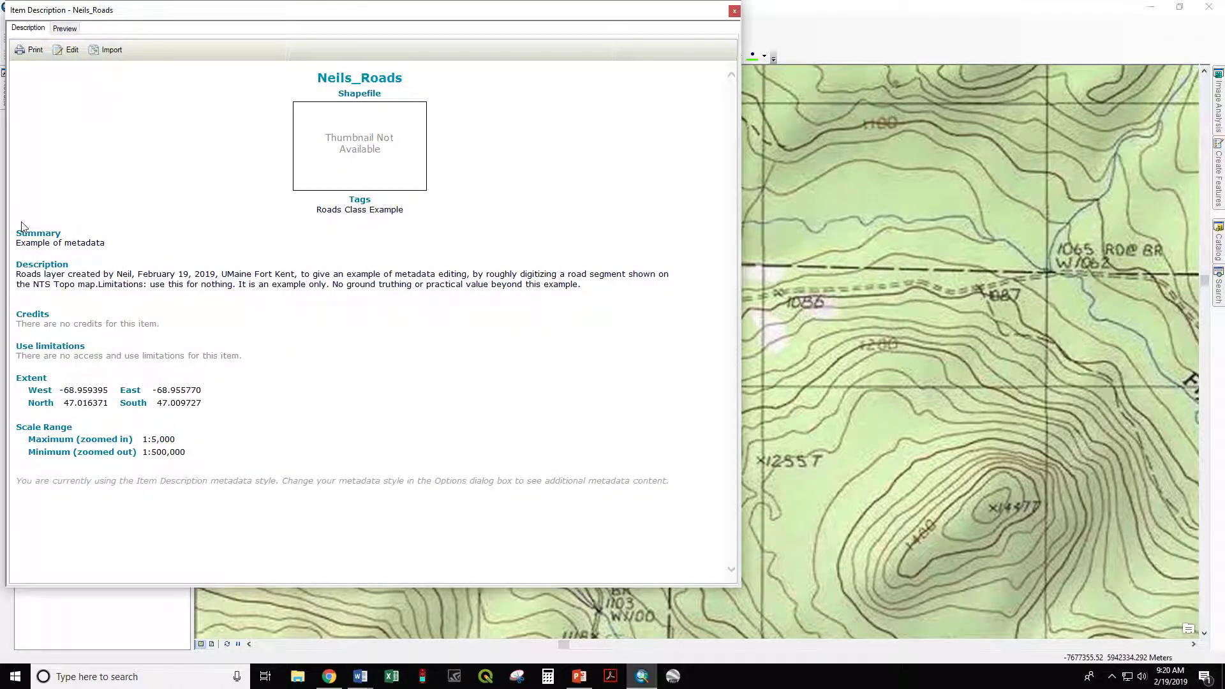
drag(17, 233, 65, 232)
click(62, 244)
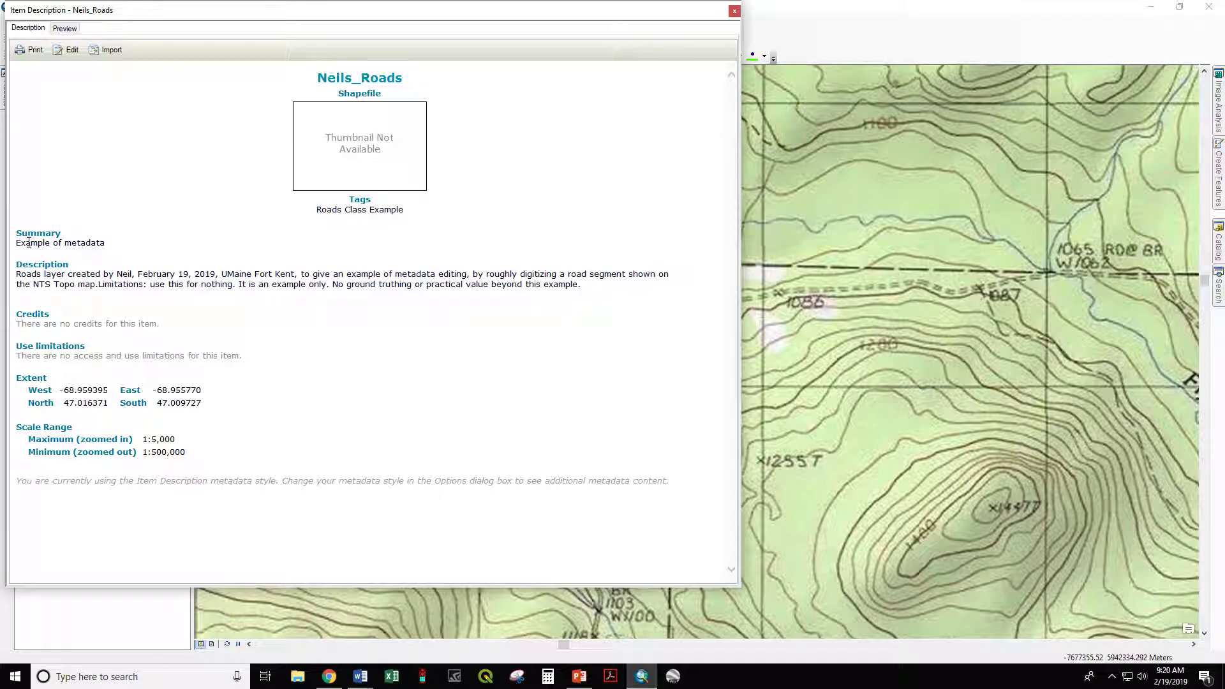